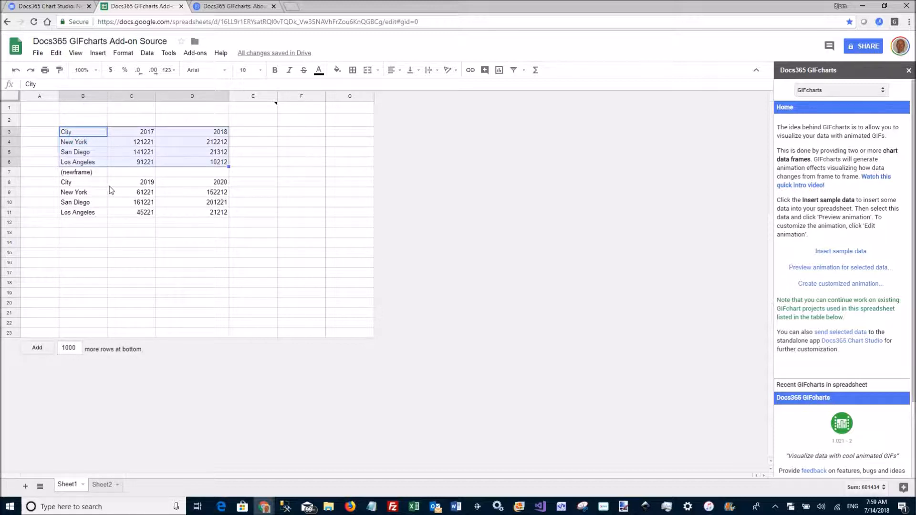
Step: Select both data frames of city values, from City 2017 down to the Los Angeles 2020 row
left_click(79, 229)
left_click_drag(76, 182, 215, 215)
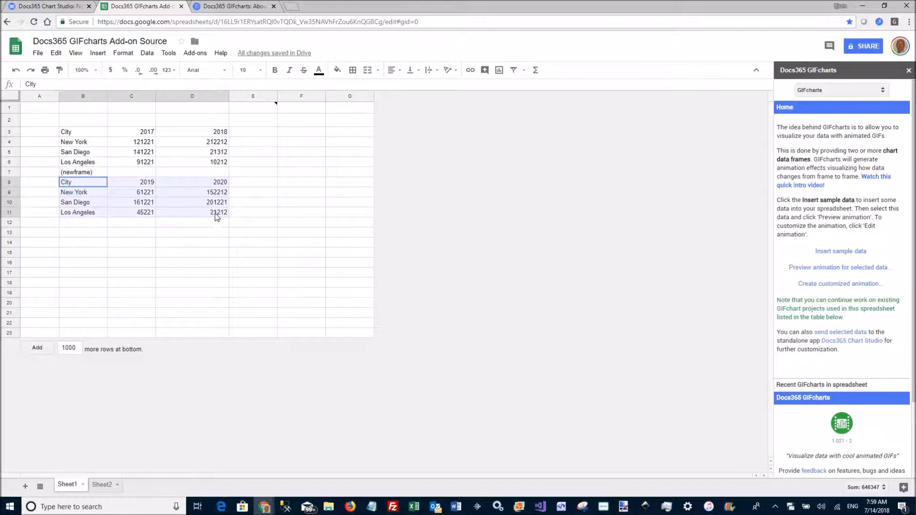
left_click(208, 225)
left_click_drag(74, 133, 219, 218)
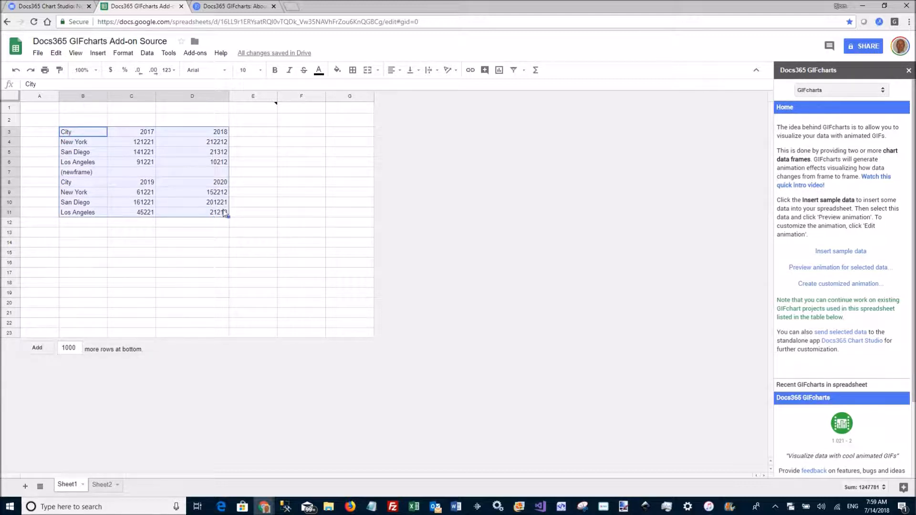
Step: Preview an animation of the selected data as a Bar chart GIF, then close the preview
left_click(838, 270)
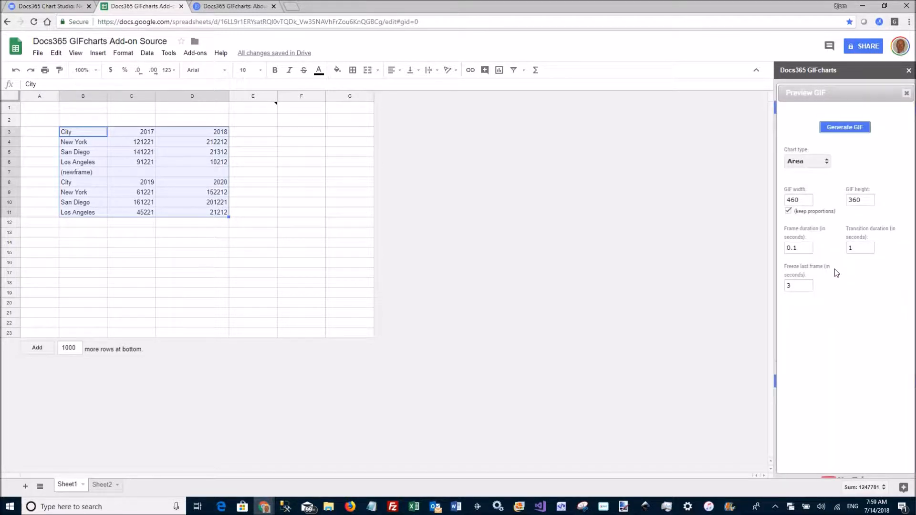
left_click(803, 162)
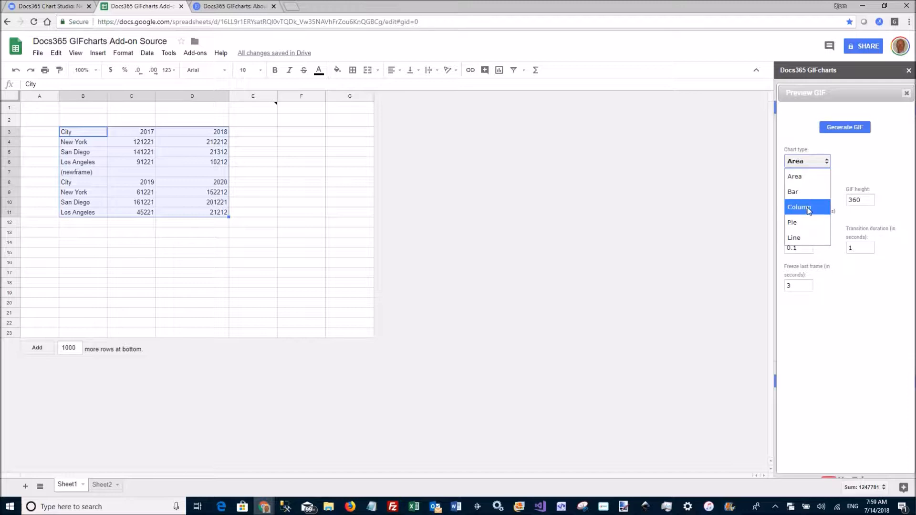
left_click(795, 192)
left_click(845, 129)
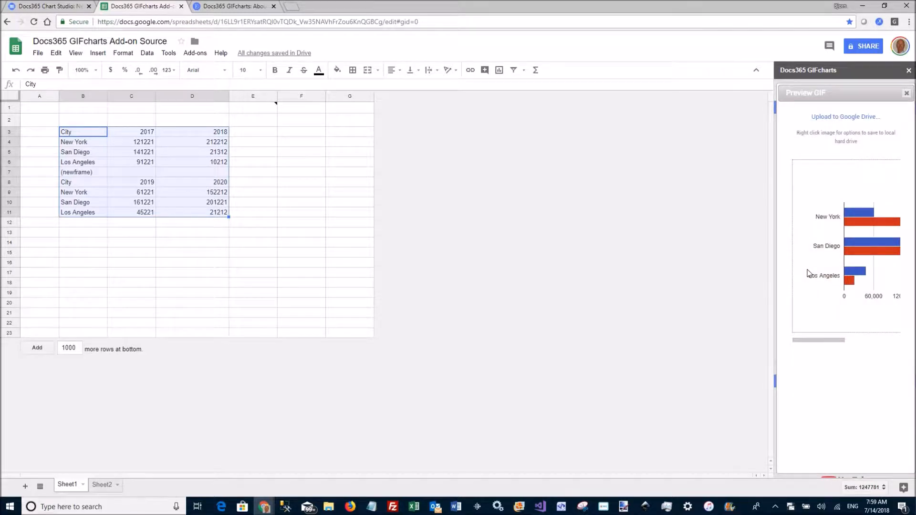
left_click_drag(818, 342, 827, 344)
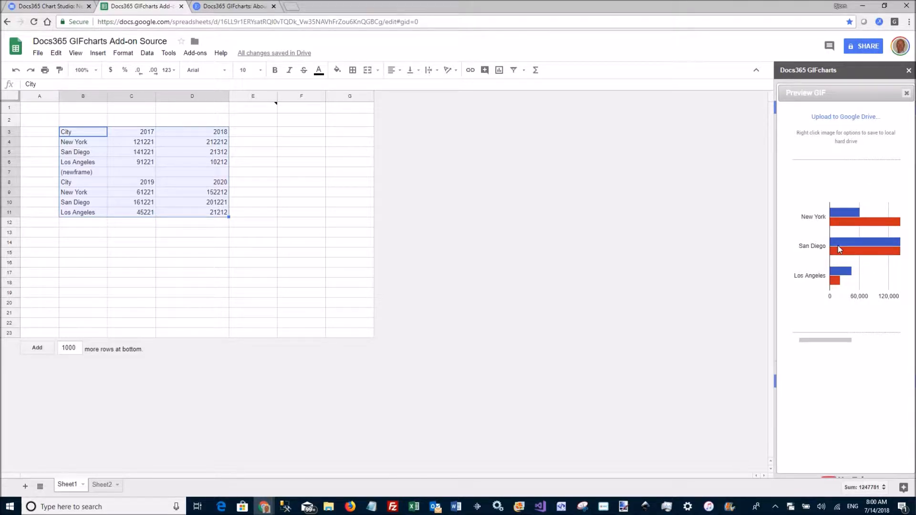
left_click(906, 94)
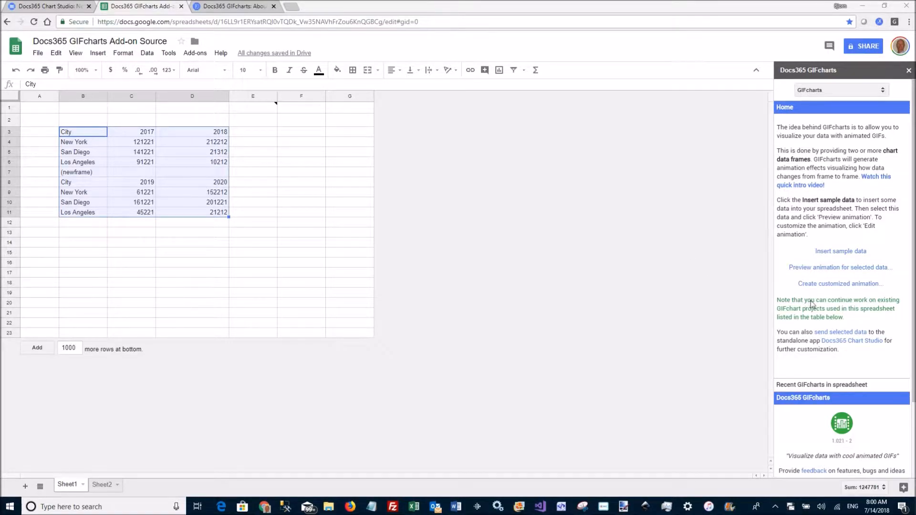
Step: Open the customized animation editor and hide its data pane
left_click(836, 286)
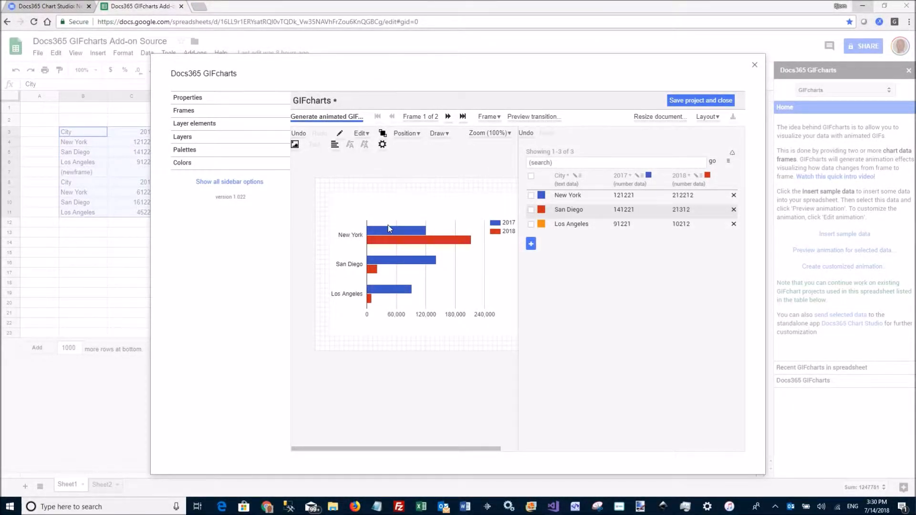
left_click(707, 117)
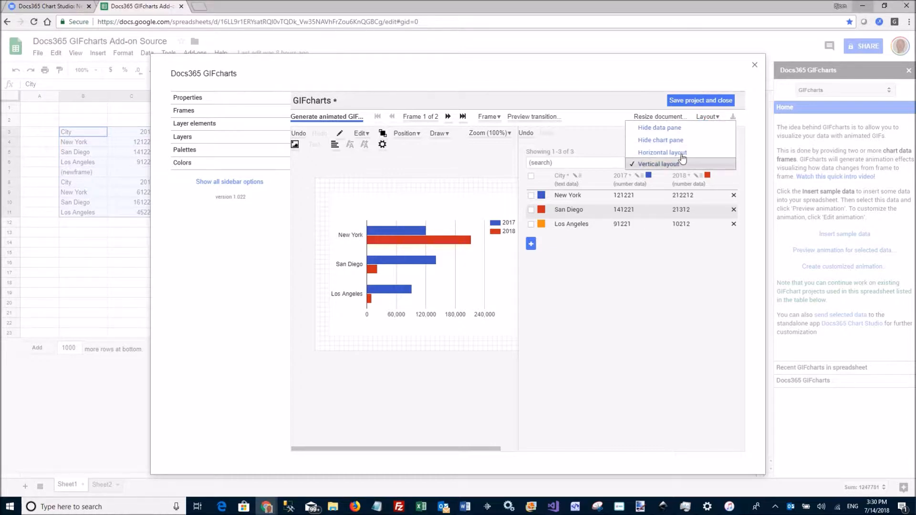
left_click(688, 128)
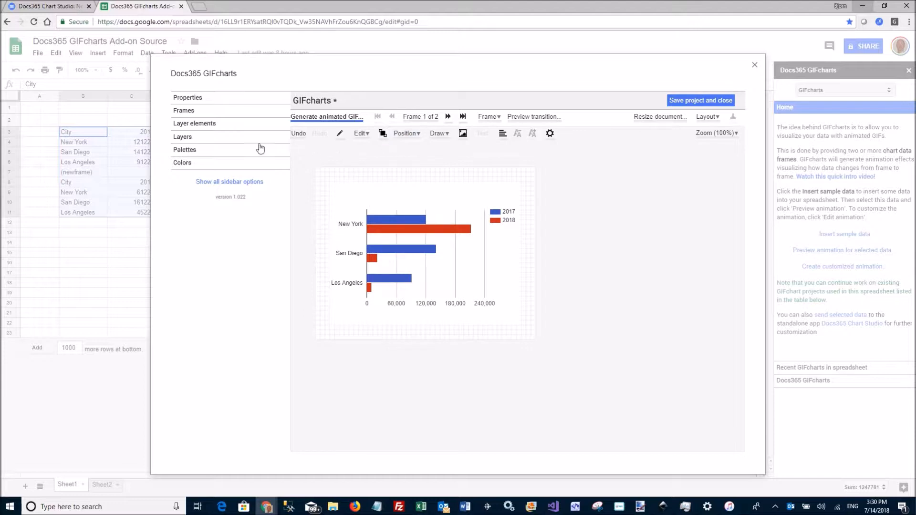
Step: Browse the two chart frames in the Frames list and with the frame navigation
left_click(189, 111)
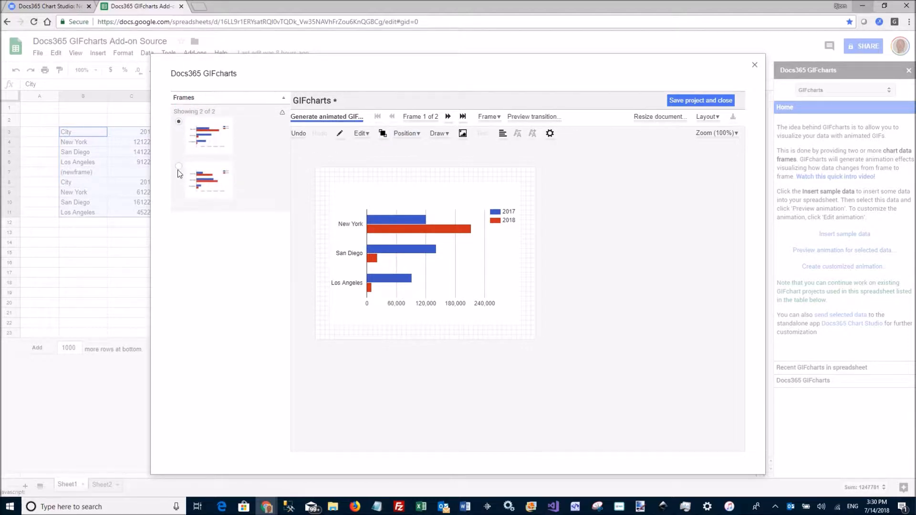
left_click(179, 166)
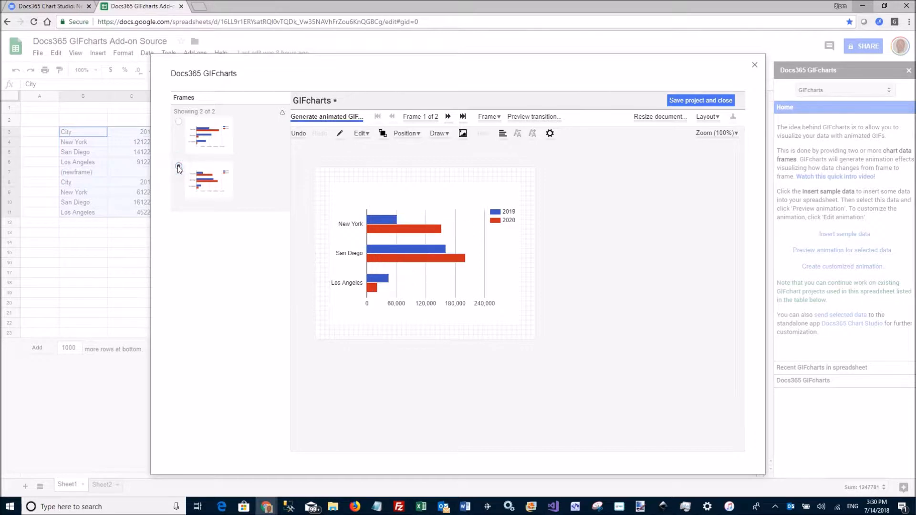
left_click(179, 122)
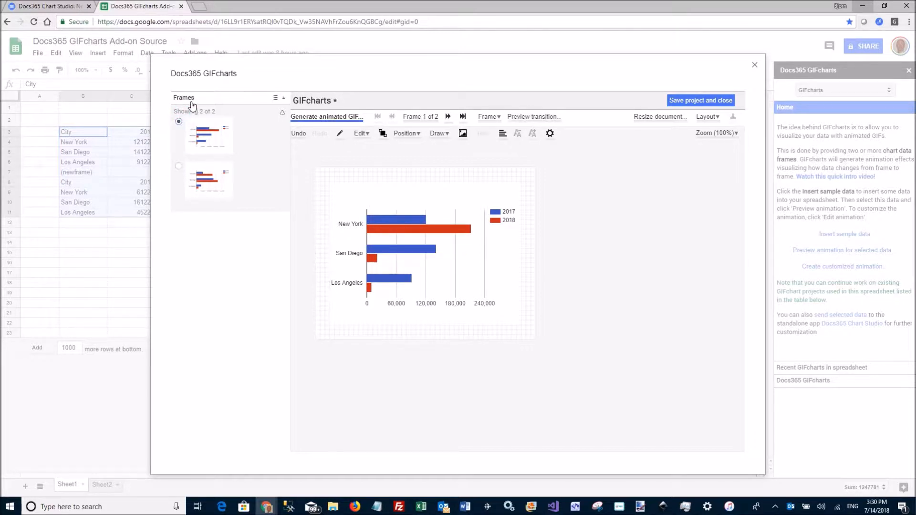
left_click(448, 117)
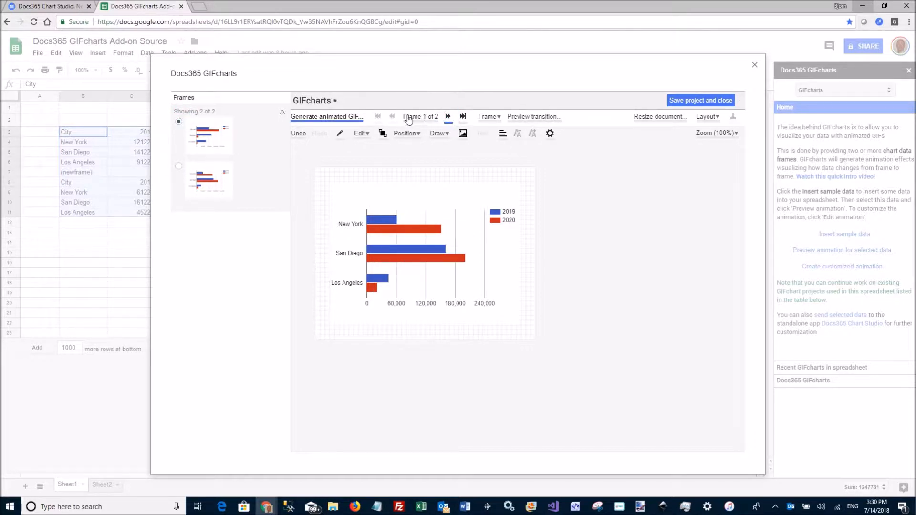
left_click(392, 117)
left_click(219, 102)
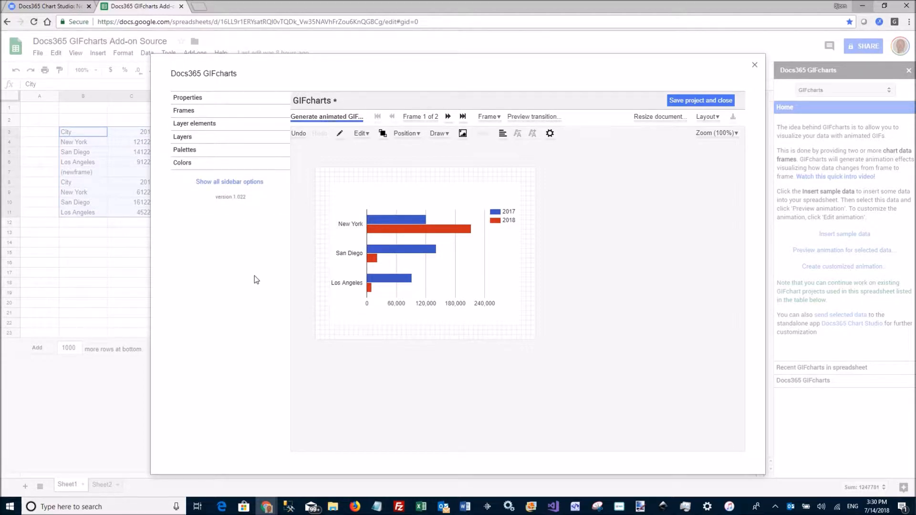
Step: Place a callout from the Callouts palette on frame 1, pointing toward the Los Angeles bars
left_click(187, 150)
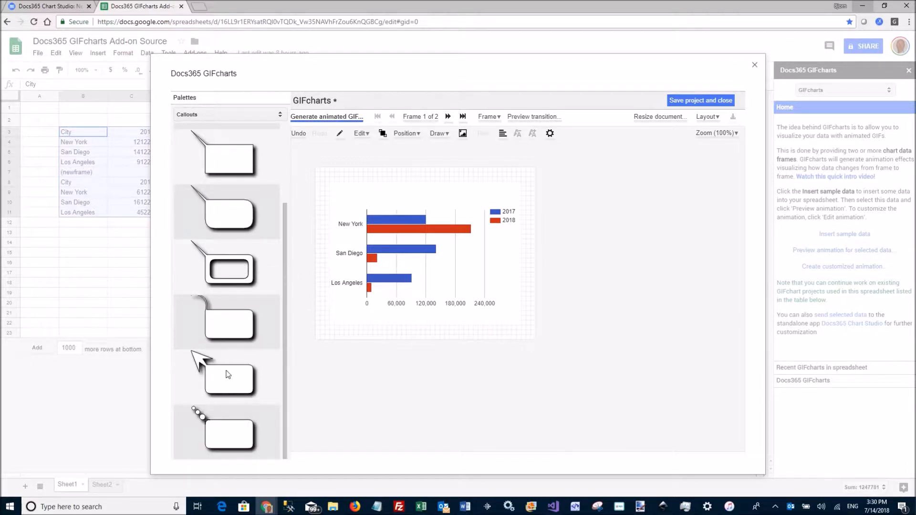
left_click_drag(212, 373, 351, 282)
left_click(470, 281)
mouse_move(407, 224)
left_mouse_down()
mouse_move(352, 196)
mouse_move(402, 215)
left_mouse_up()
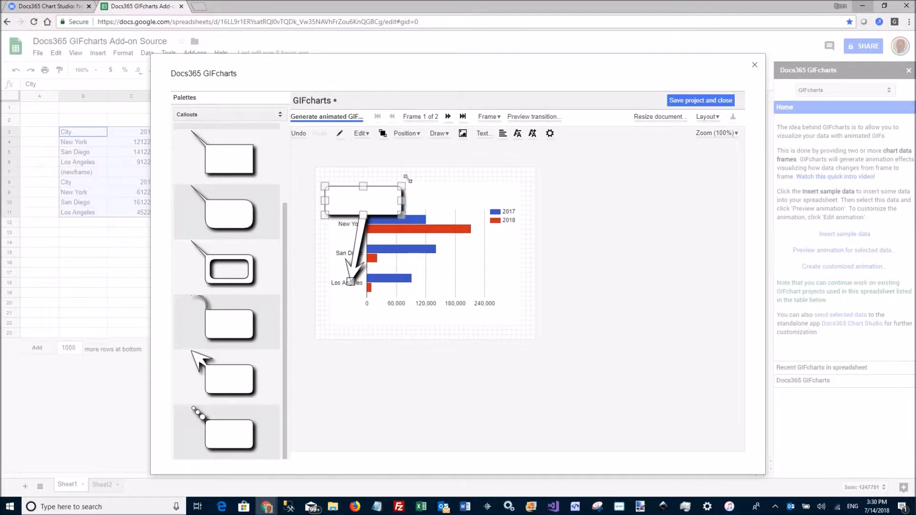
Step: Enter the text "Look here!" in the callout and adjust its pointer tip onto the Los Angeles 2017 bar
left_click(483, 133)
type("Look here!")
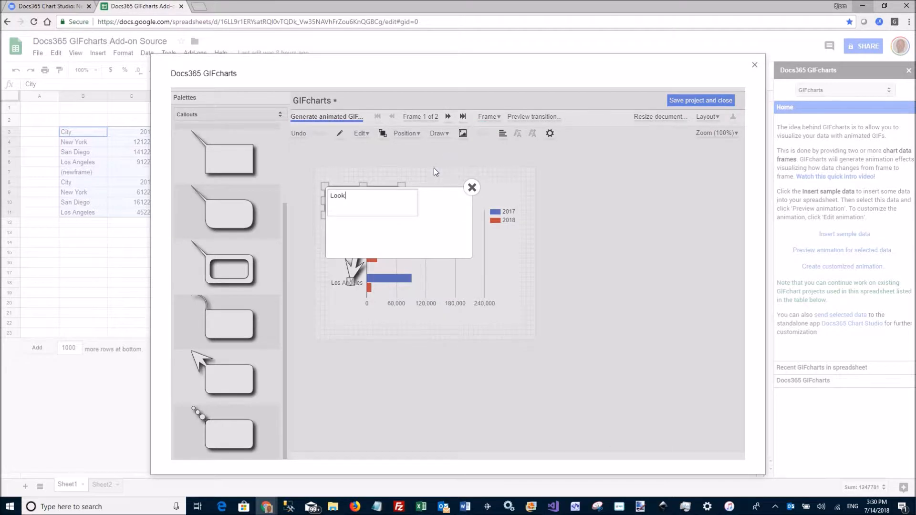
left_click(470, 187)
left_click_drag(350, 281, 376, 274)
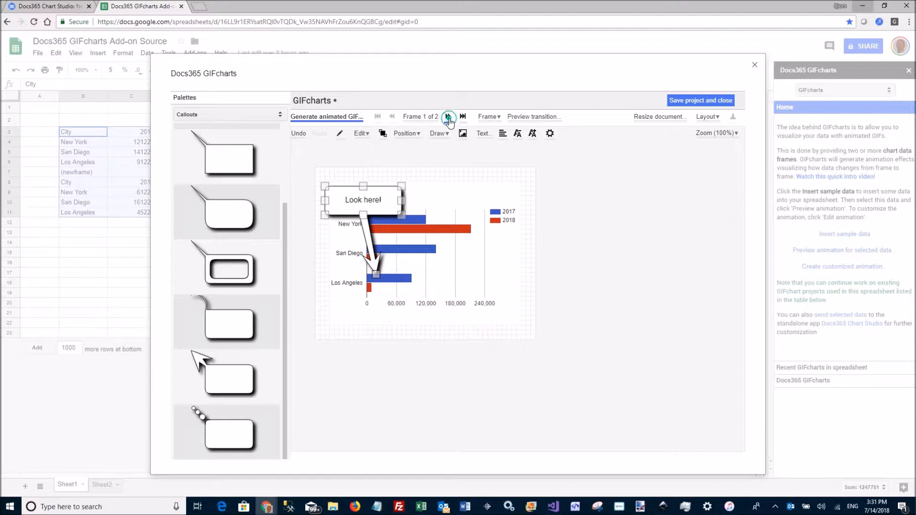
Step: Copy the callout from frame 1 to the next frame
left_click(447, 117)
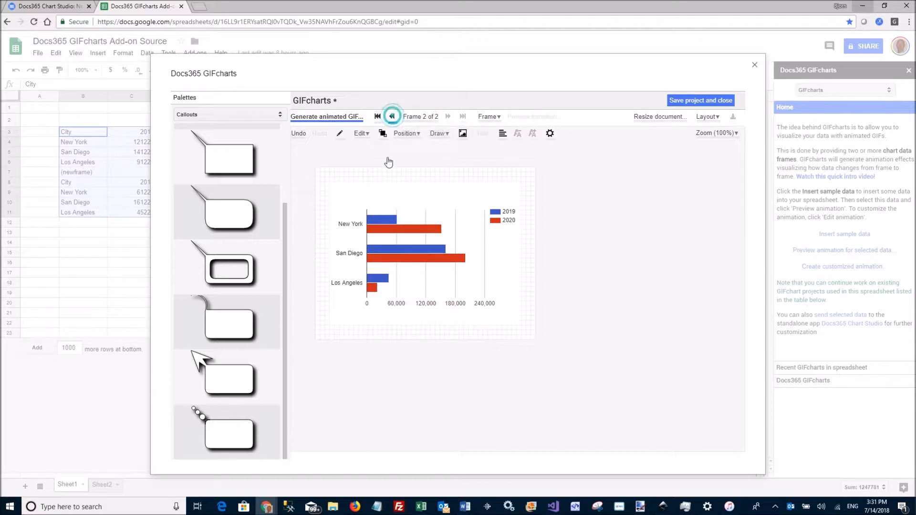
left_click(392, 117)
left_click(384, 204)
left_click(488, 117)
left_click(496, 205)
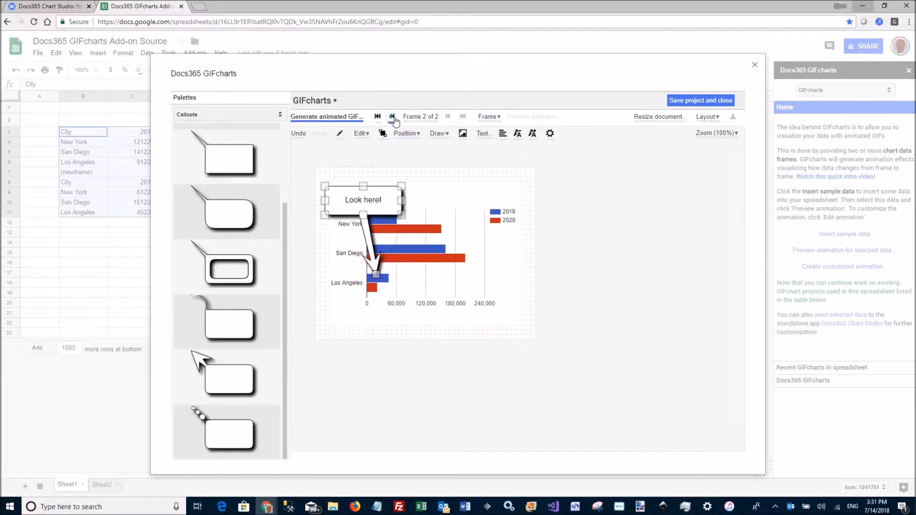
Step: On frame 2, move the callout to the upper right and point its tip at the San Diego 2019 bar
left_click(391, 117)
left_click(448, 117)
left_click(373, 203)
left_click_drag(387, 204, 502, 194)
left_click_drag(377, 274, 400, 248)
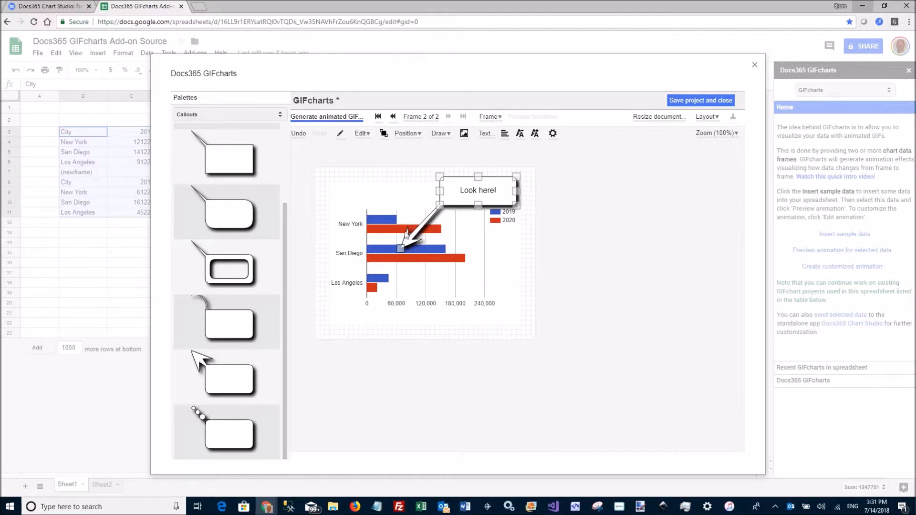
Step: Step through both frames and generate the animated GIF, then close the generated result
left_click(392, 119)
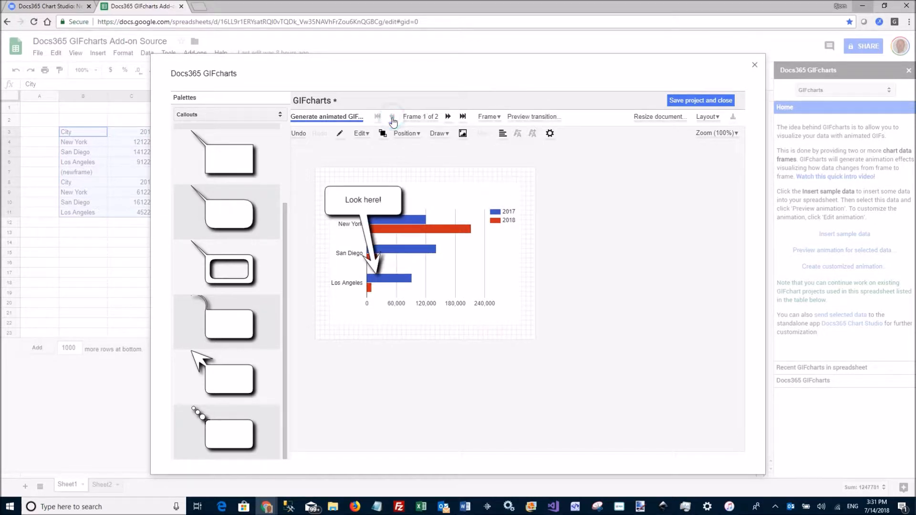
left_click(447, 116)
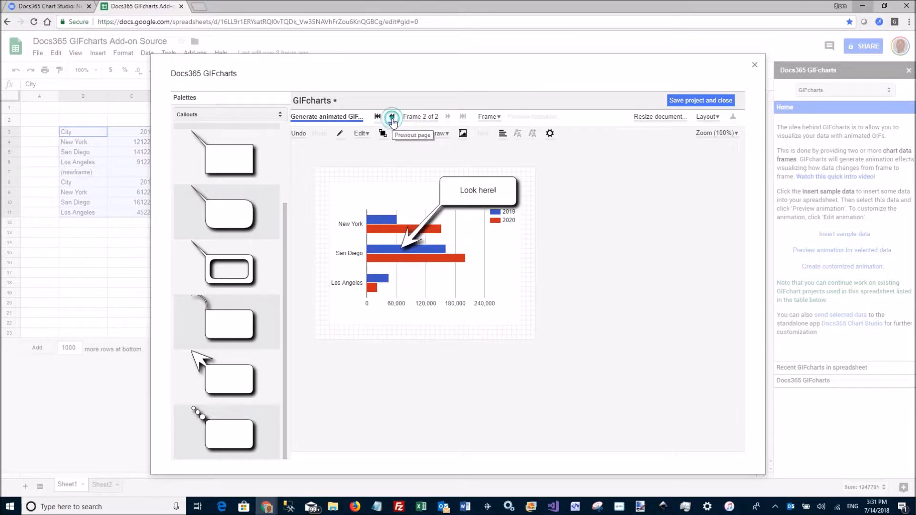
left_click(392, 119)
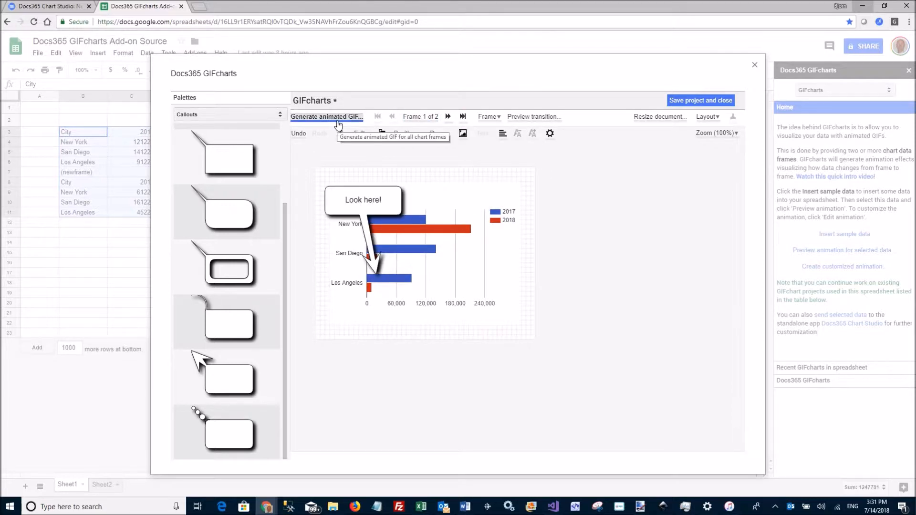
left_click(334, 123)
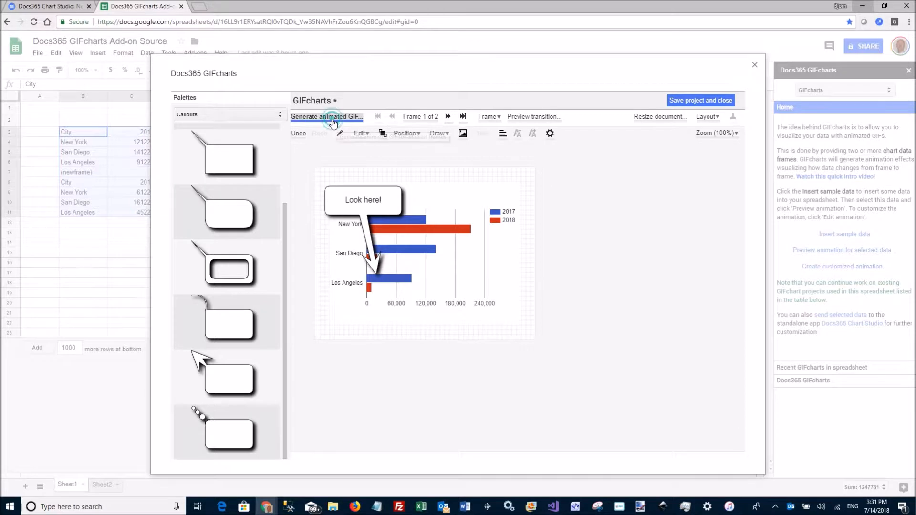
left_click(462, 142)
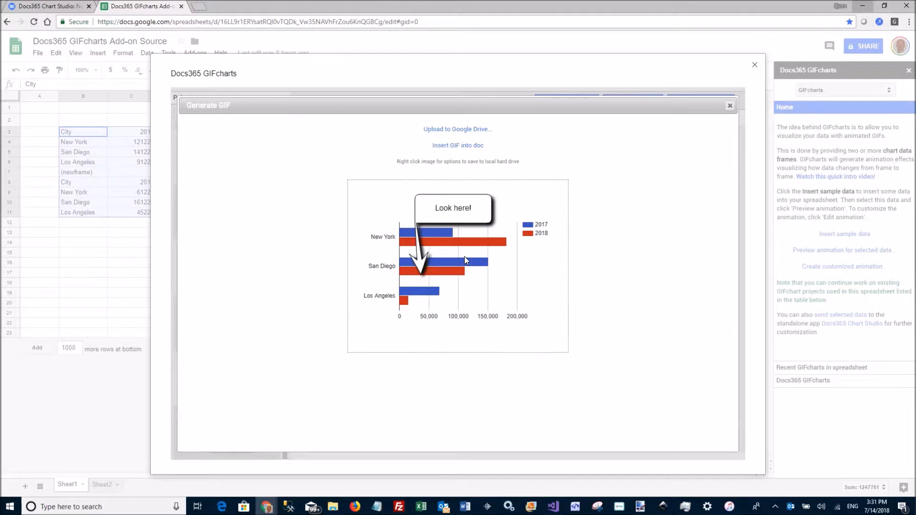
left_click(729, 105)
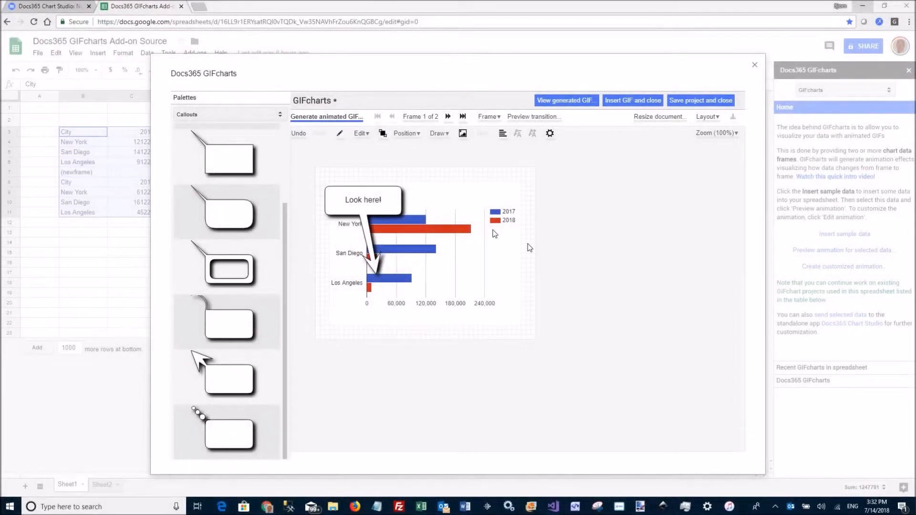
Step: Switch the palette to Arrows and add an arrow on frame 1 pointing from the lower right at the New York 2018 bar
left_click(204, 116)
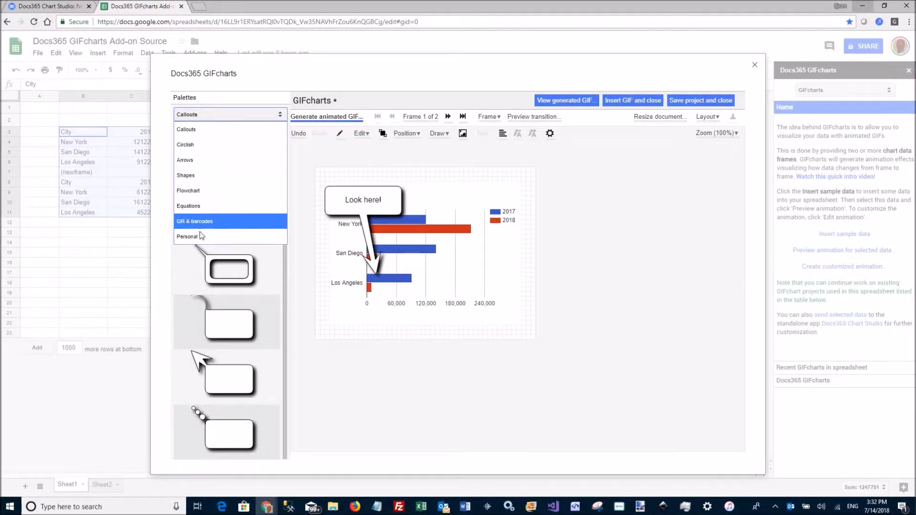
left_click(201, 160)
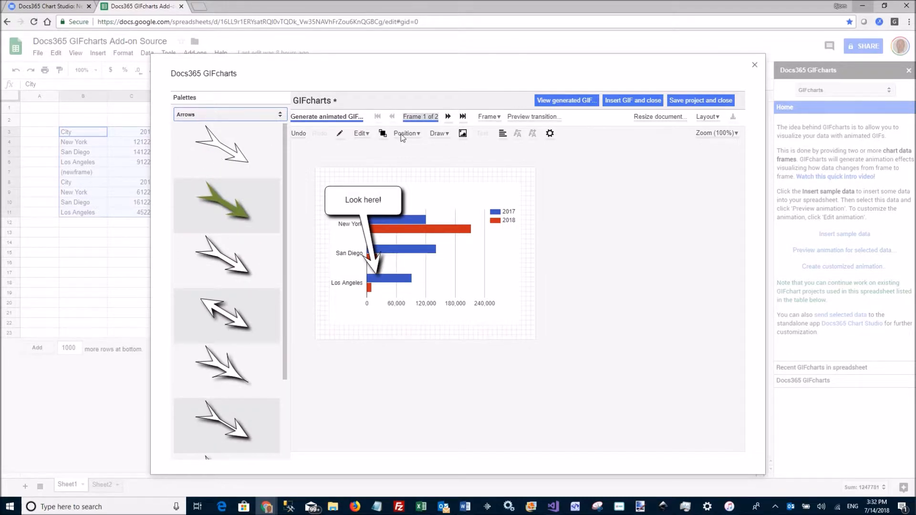
left_click_drag(284, 351, 282, 388)
left_click_drag(242, 419, 511, 240)
left_click_drag(479, 271, 486, 287)
left_click_drag(435, 254, 429, 231)
left_click_drag(514, 246, 507, 308)
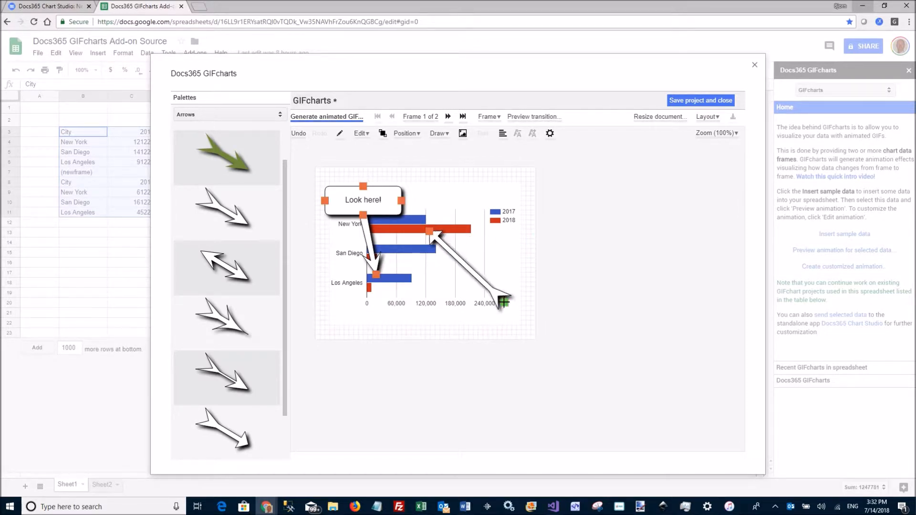
Step: Copy the arrow to the next frame and on frame 2 point its tip at the Los Angeles 2019 bar
left_click(484, 117)
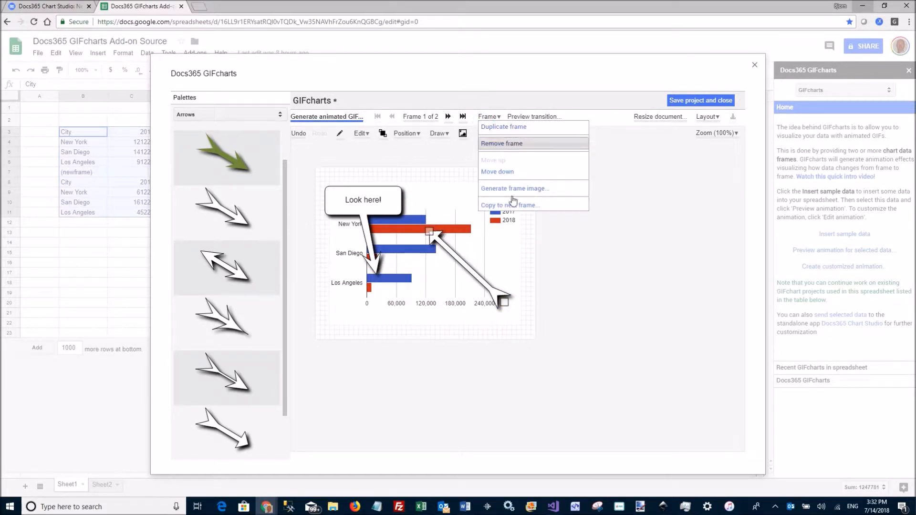
left_click(512, 205)
left_click_drag(431, 231, 392, 282)
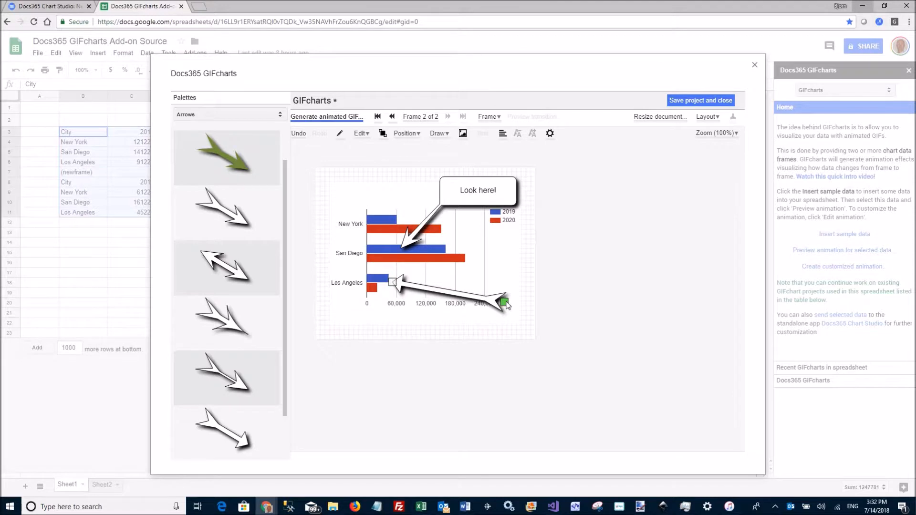
left_click_drag(504, 302, 506, 311)
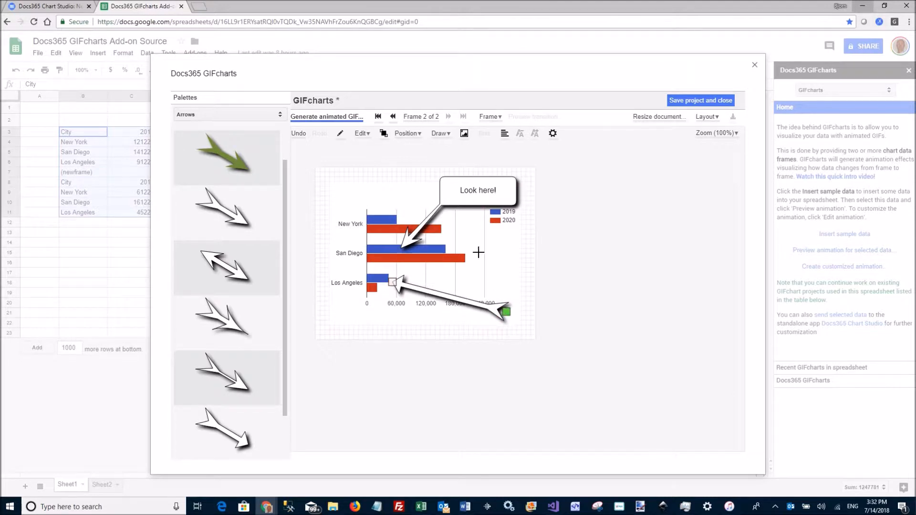
left_click(196, 97)
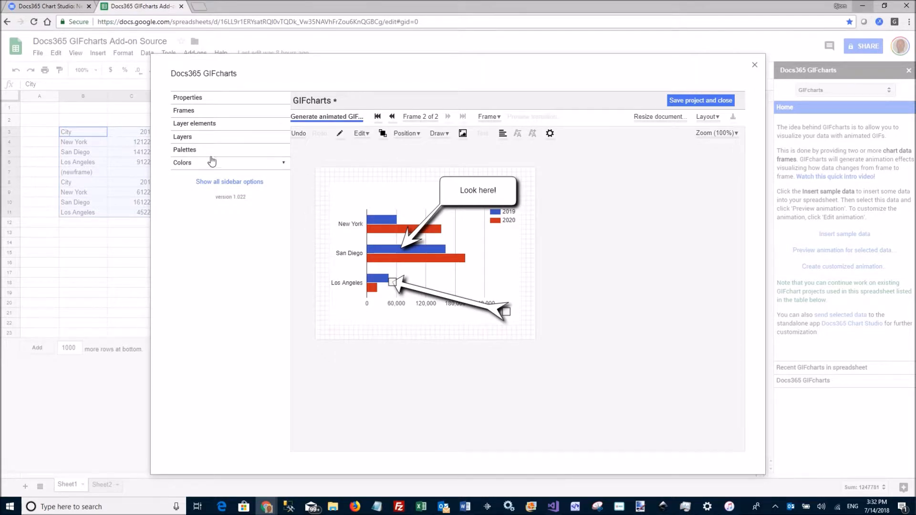
Step: Open the color lists and color the frame 2 arrow green from the Instagram palette
left_click(192, 165)
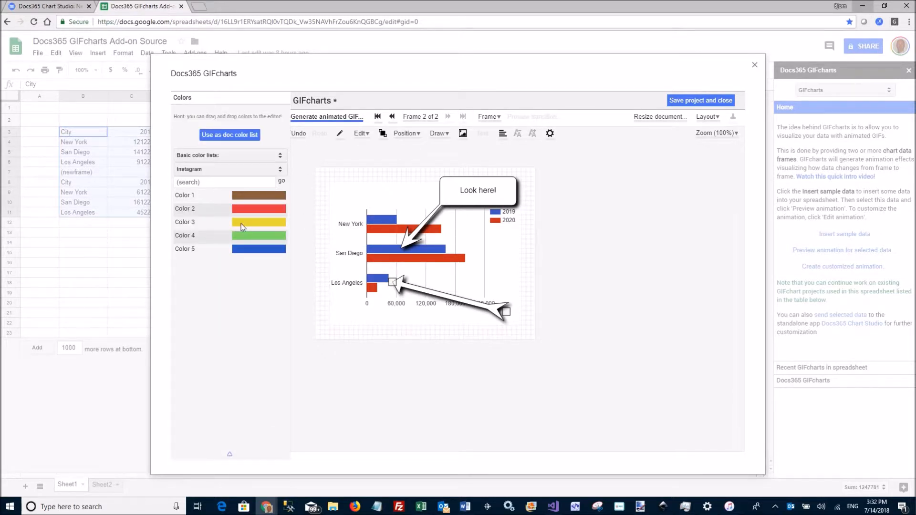
left_click_drag(234, 238, 422, 293)
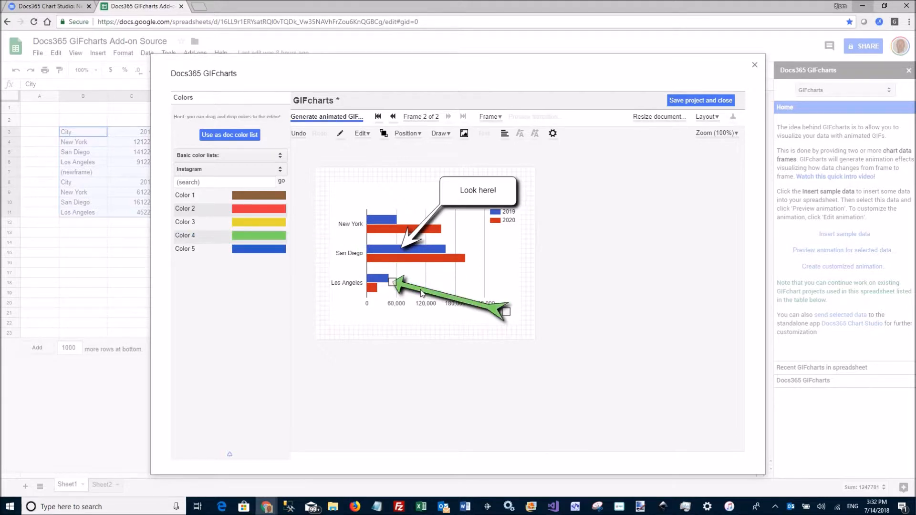
Step: Return to frame 1, generate the animated GIF, and close the generated result
left_click(392, 117)
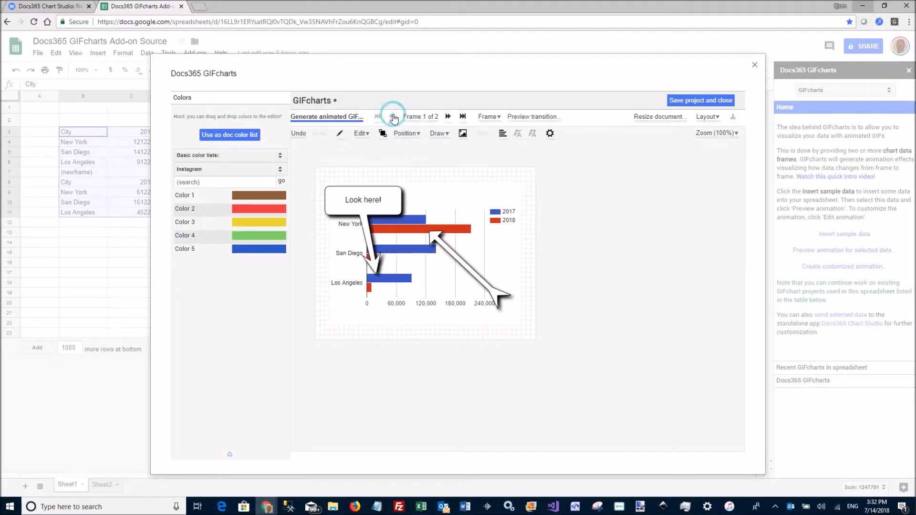
left_click(321, 116)
left_click(461, 140)
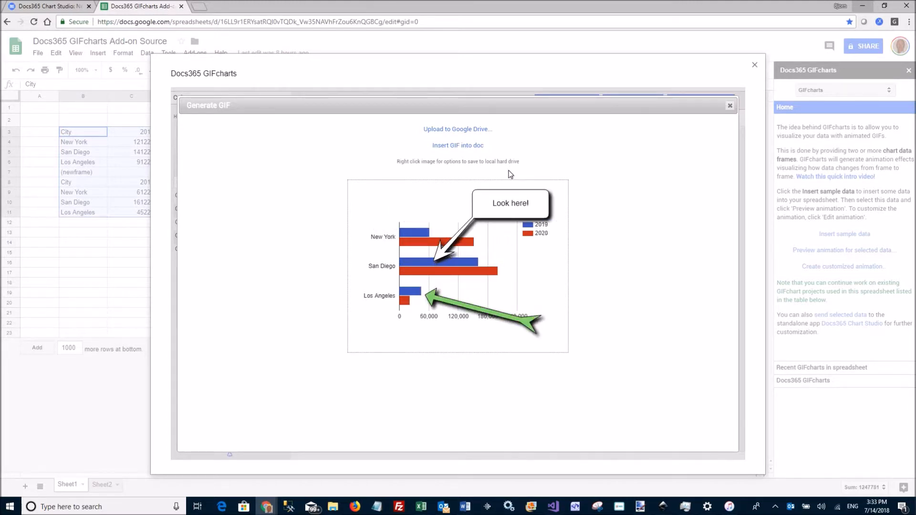
left_click(729, 106)
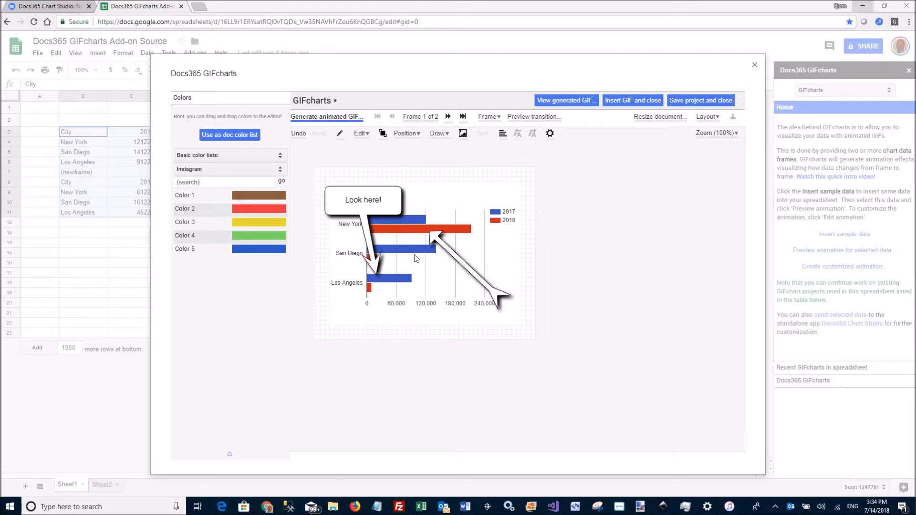
Step: Switch to the D3 color lists, pick D3 Dark, and use it as the document color list
left_click(227, 170)
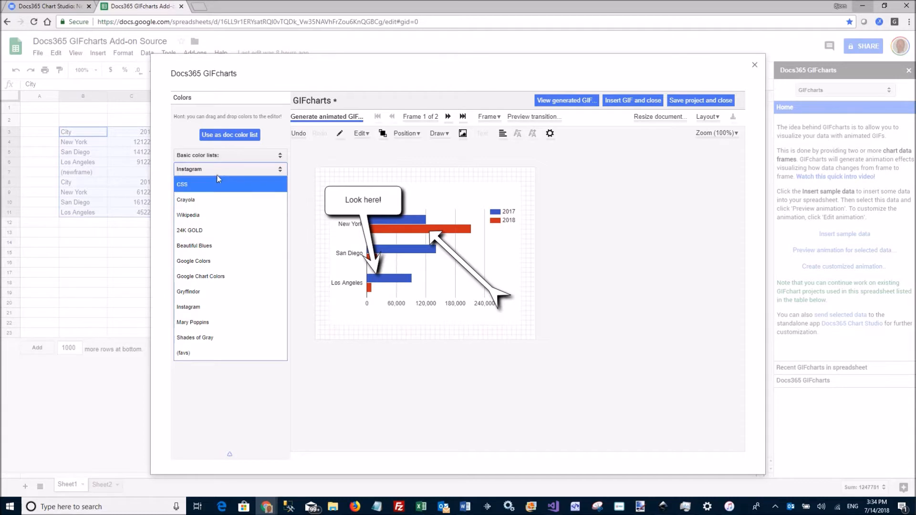
left_click(226, 160)
left_click(225, 156)
left_click(220, 187)
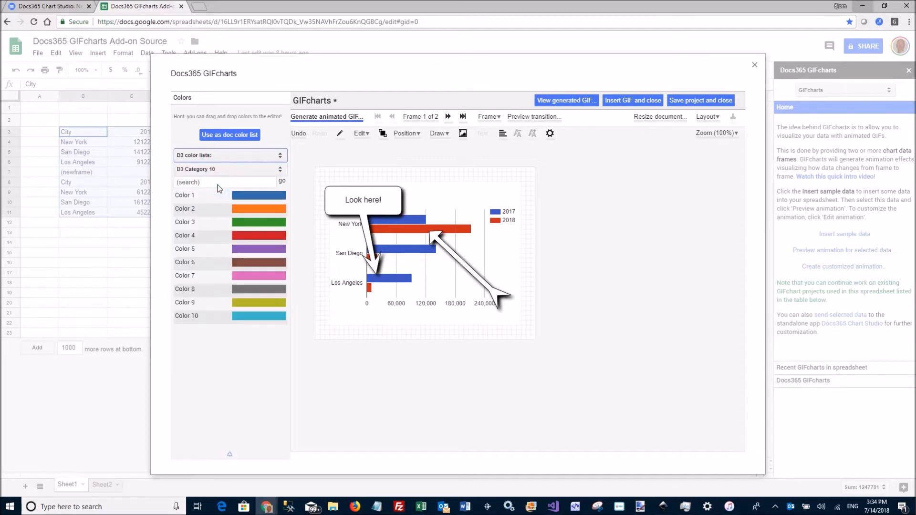
left_click(215, 170)
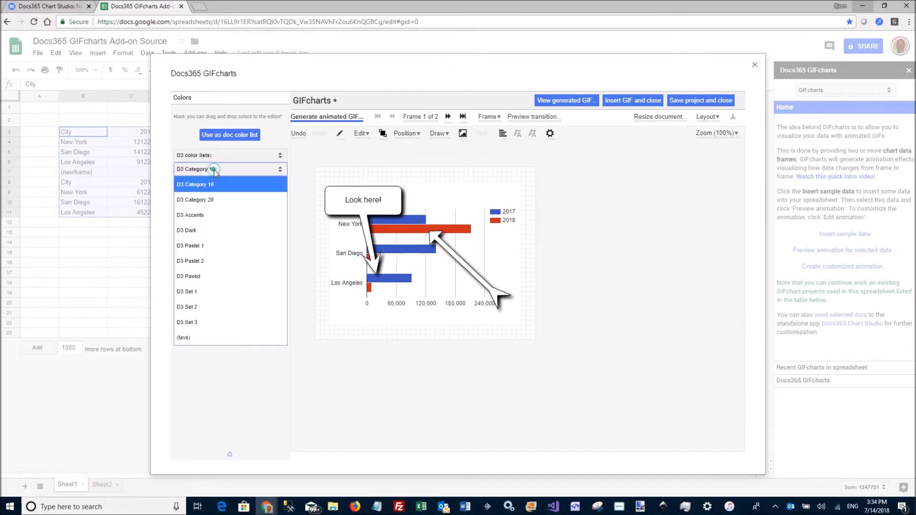
left_click(223, 230)
left_click(222, 136)
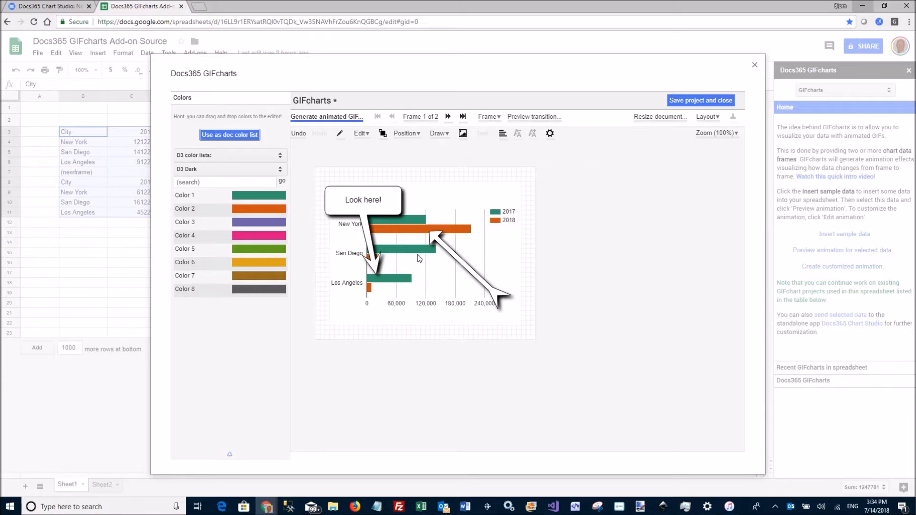
Step: Edit the document's color list in Document properties, removing Color 1 and Color 8, and confirm
left_click(209, 98)
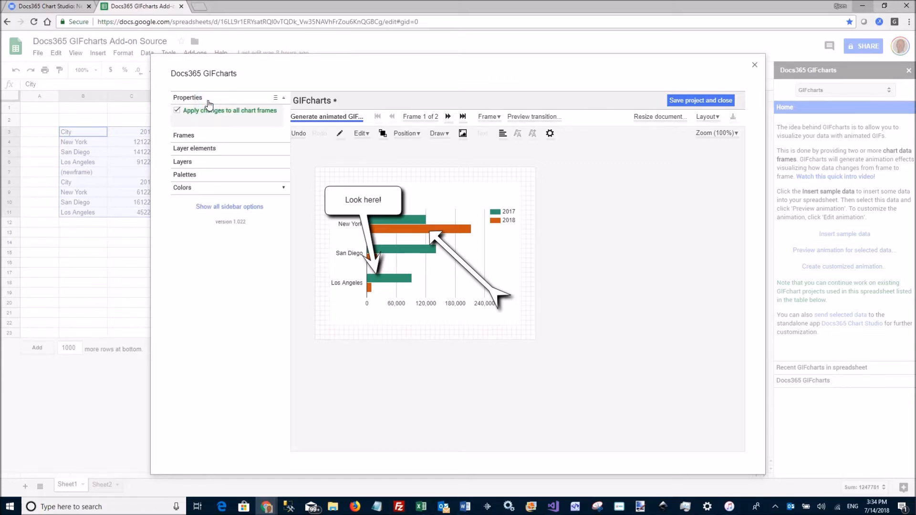
left_click(210, 98)
left_click(339, 136)
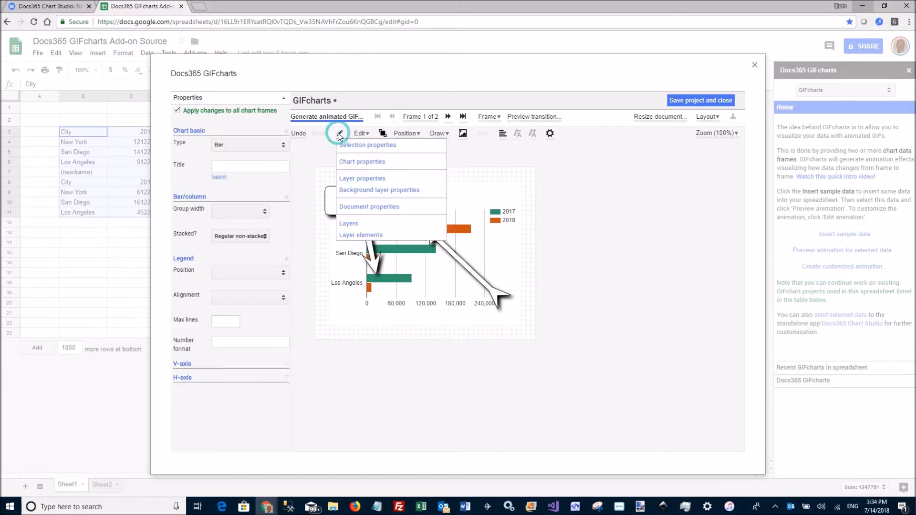
left_click(372, 213)
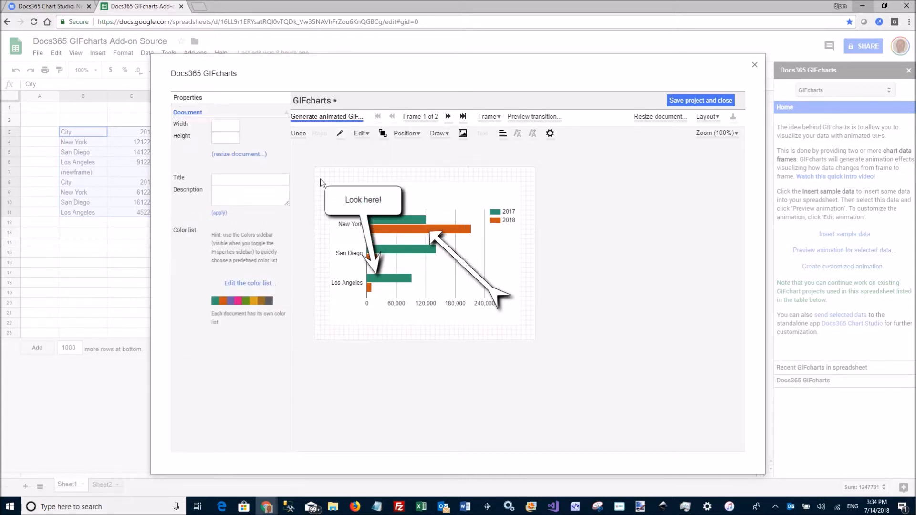
left_click(246, 284)
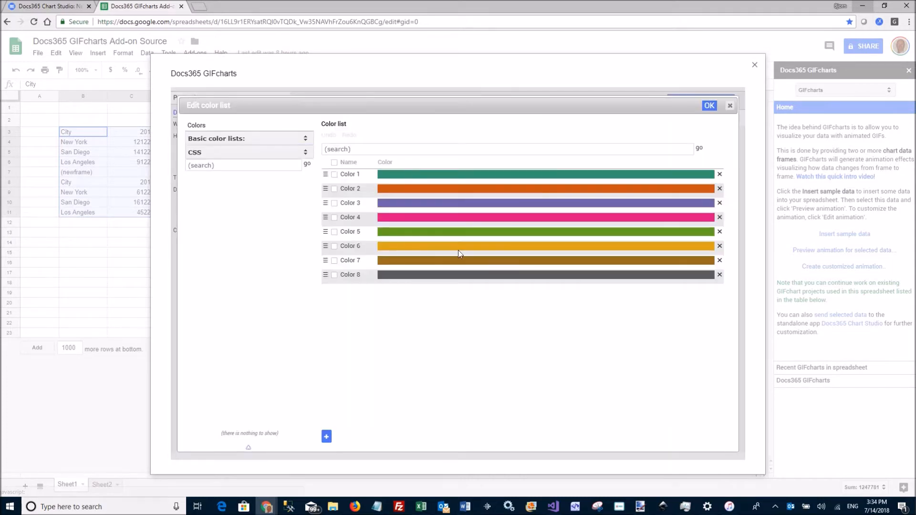
left_click(719, 175)
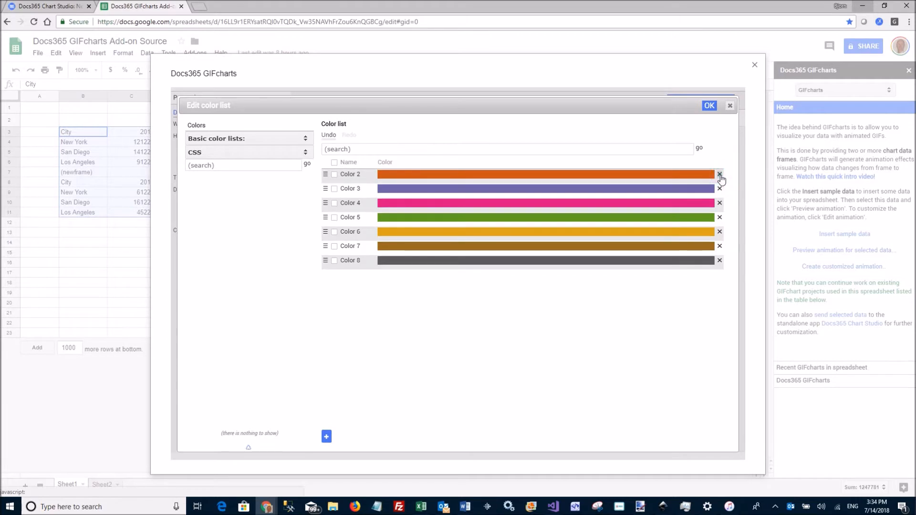
left_click(719, 260)
left_click(710, 105)
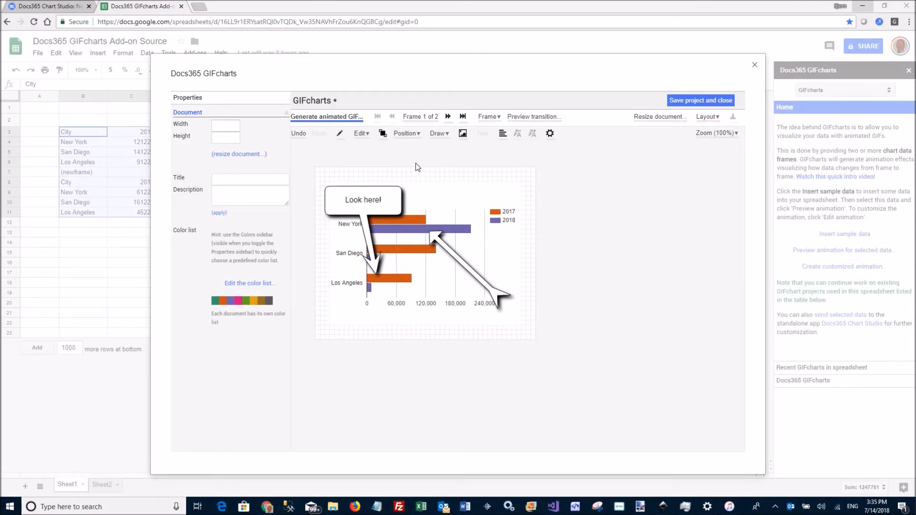
Step: Generate the animated GIF again with the new colors and close the result
left_click(341, 117)
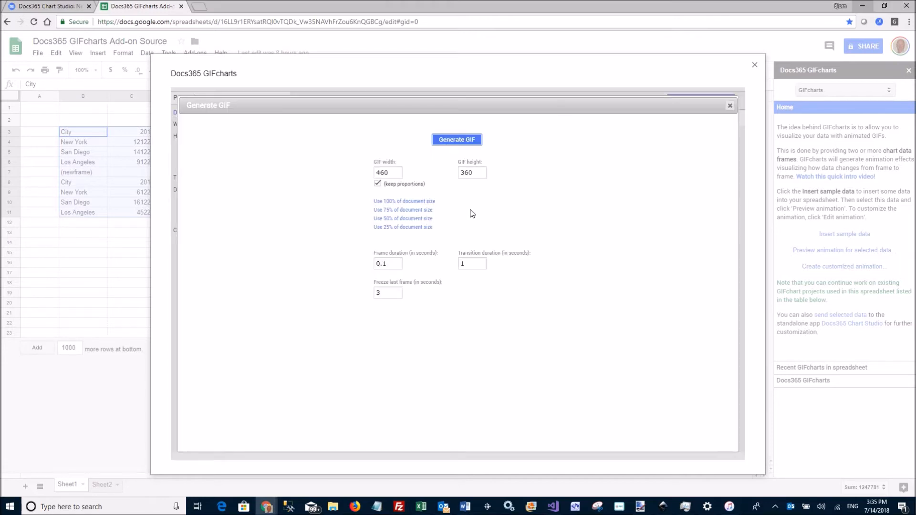
left_click(462, 141)
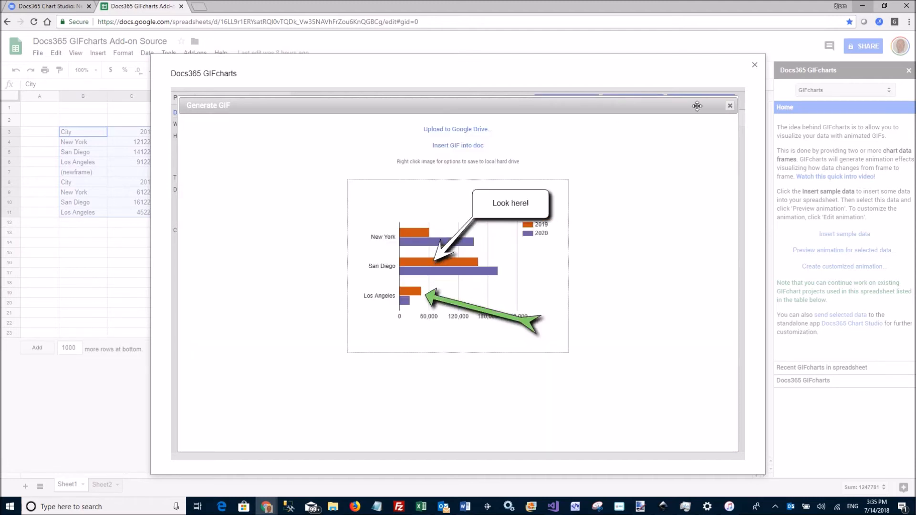
left_click(729, 106)
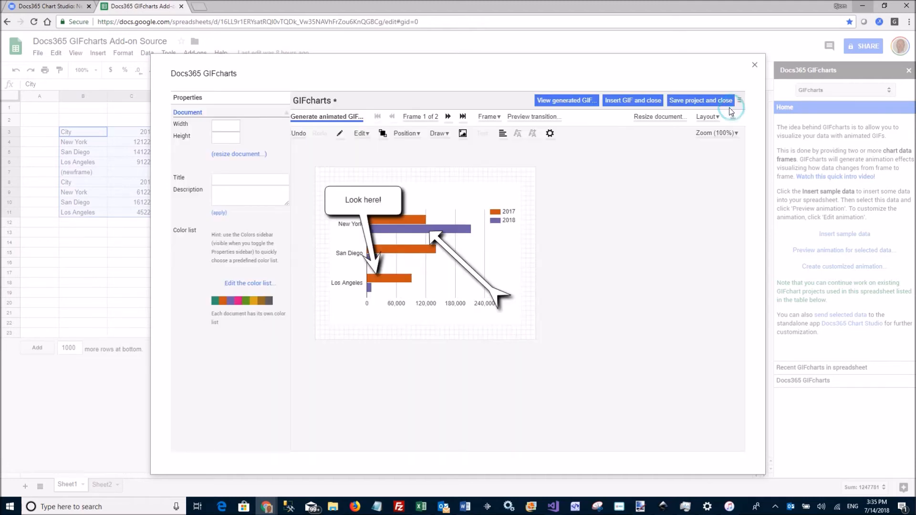
Step: View the generated GIF, close it, and insert the GIF into the spreadsheet, closing the editor
left_click(585, 106)
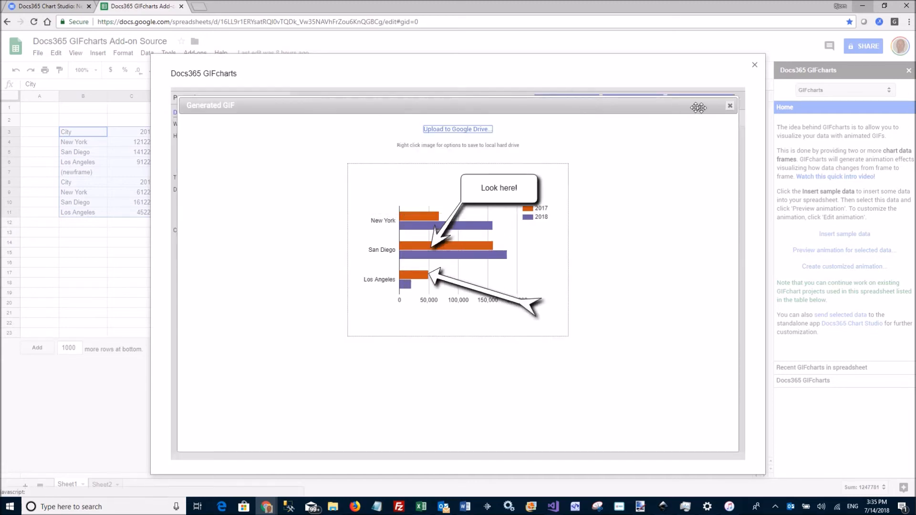
left_click(729, 106)
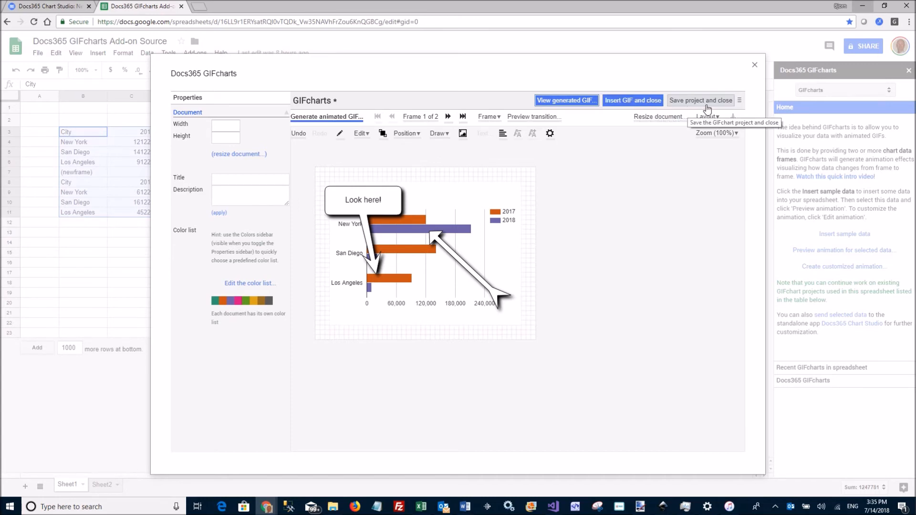
left_click(634, 101)
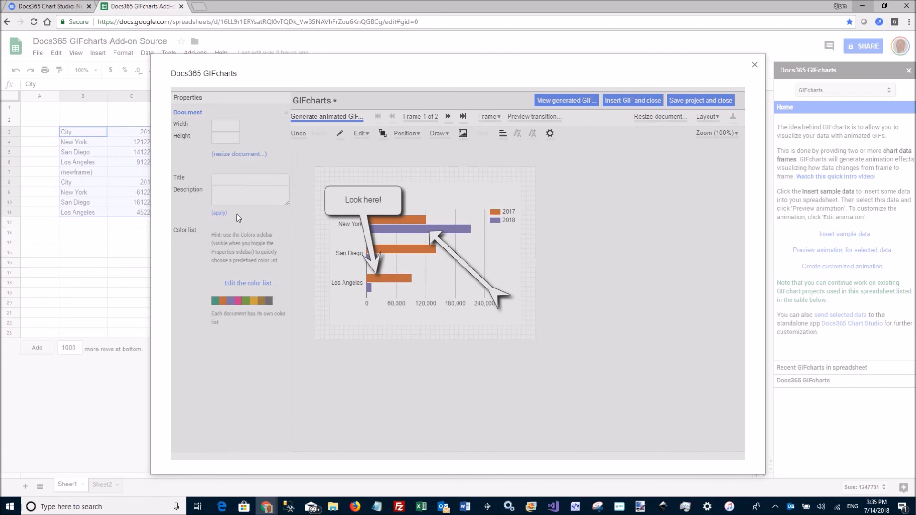